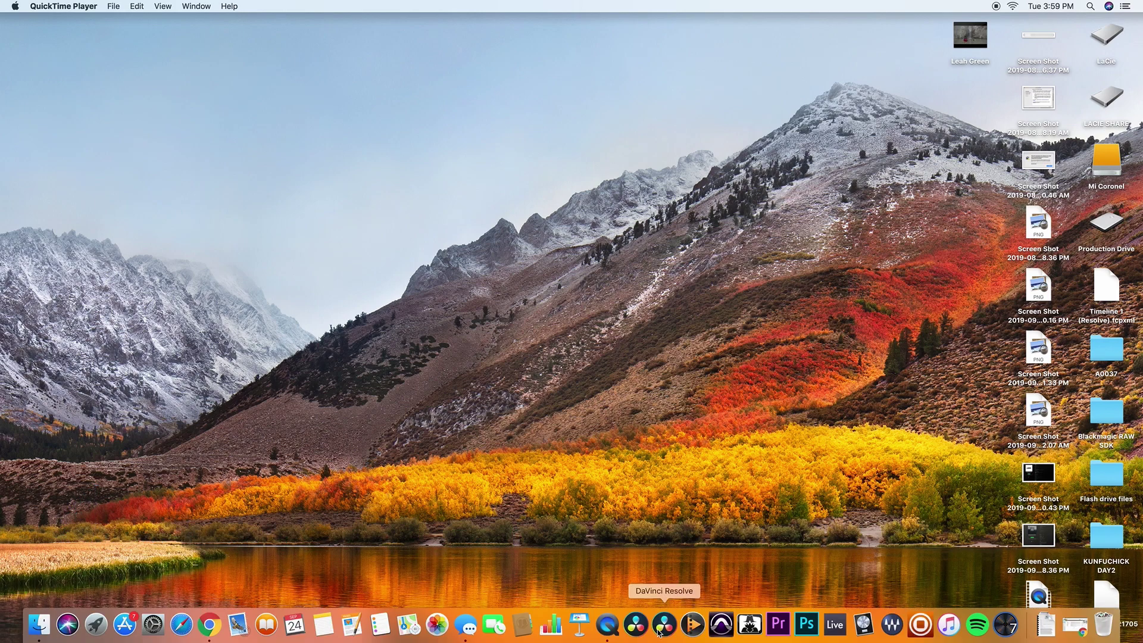
- Launch DaVinci Resolve from the Dock to reach the Project Manager
left_click(664, 626)
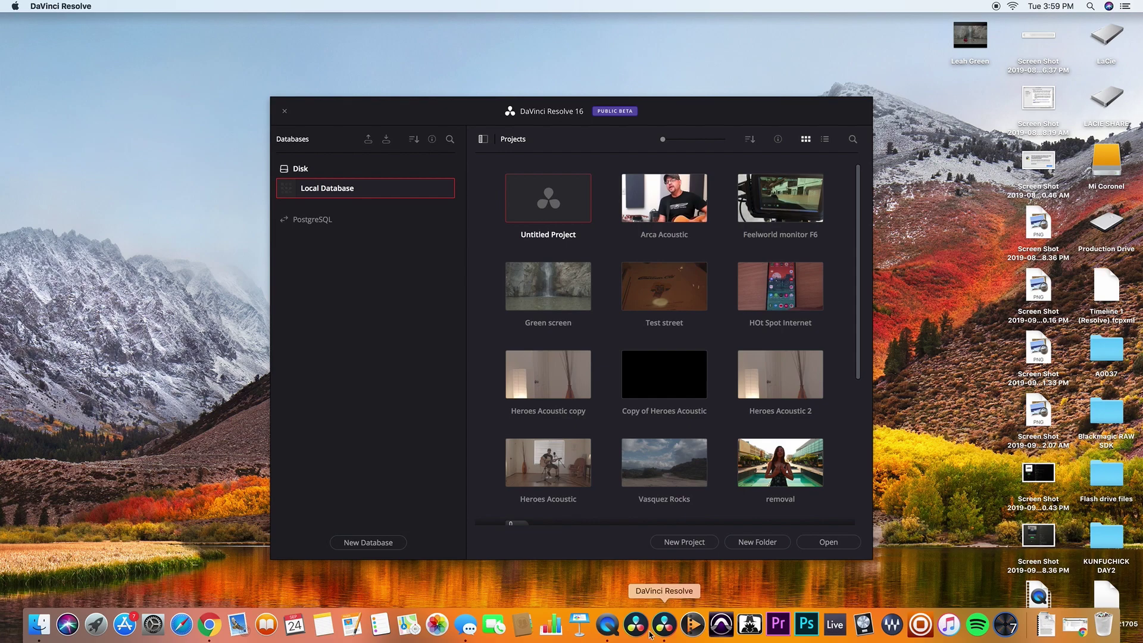
- Open the 'Feelworld monitor F6' project from the Project Manager
double_click(796, 216)
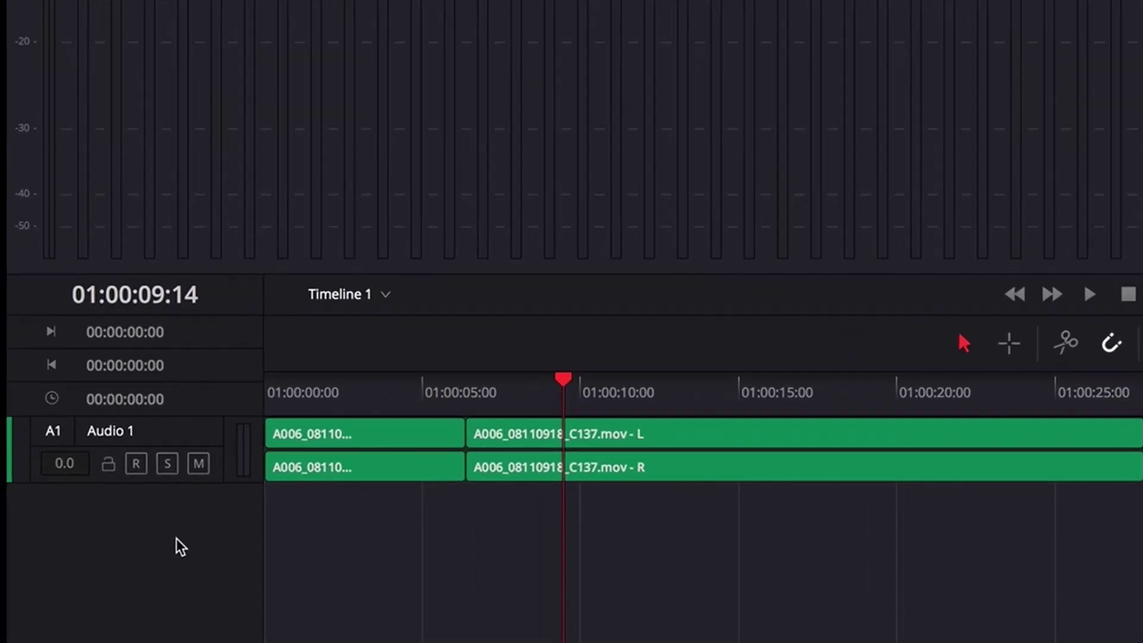
- Add a mono audio track from the track header menu and rename Audio 2 'Voice over'
right_click(179, 547)
mouse_move(233, 559)
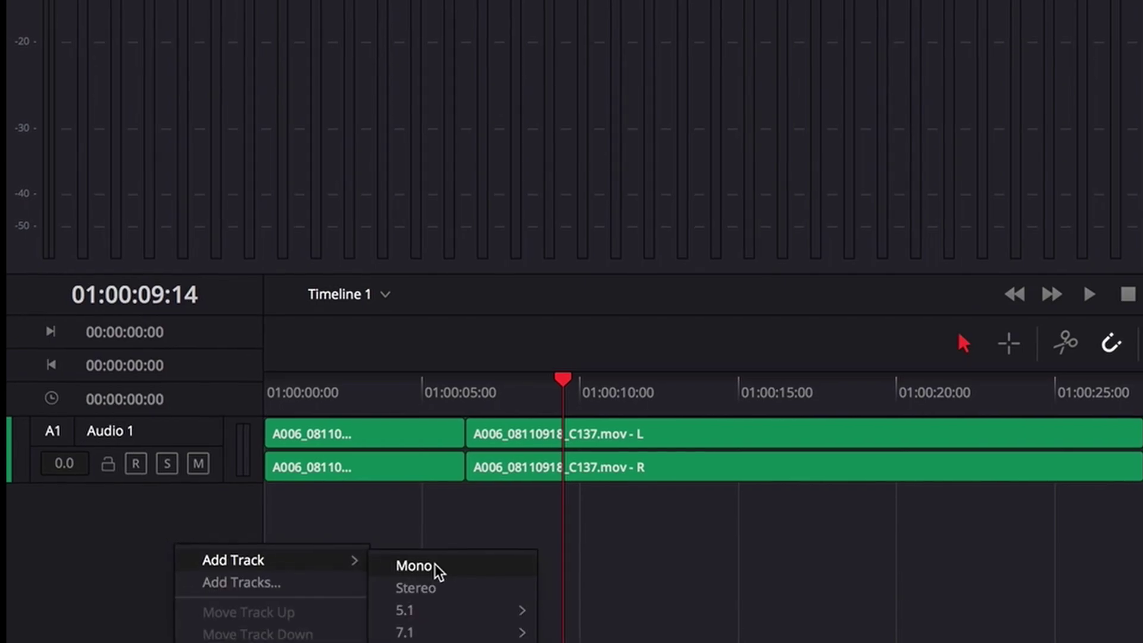
left_click(437, 572)
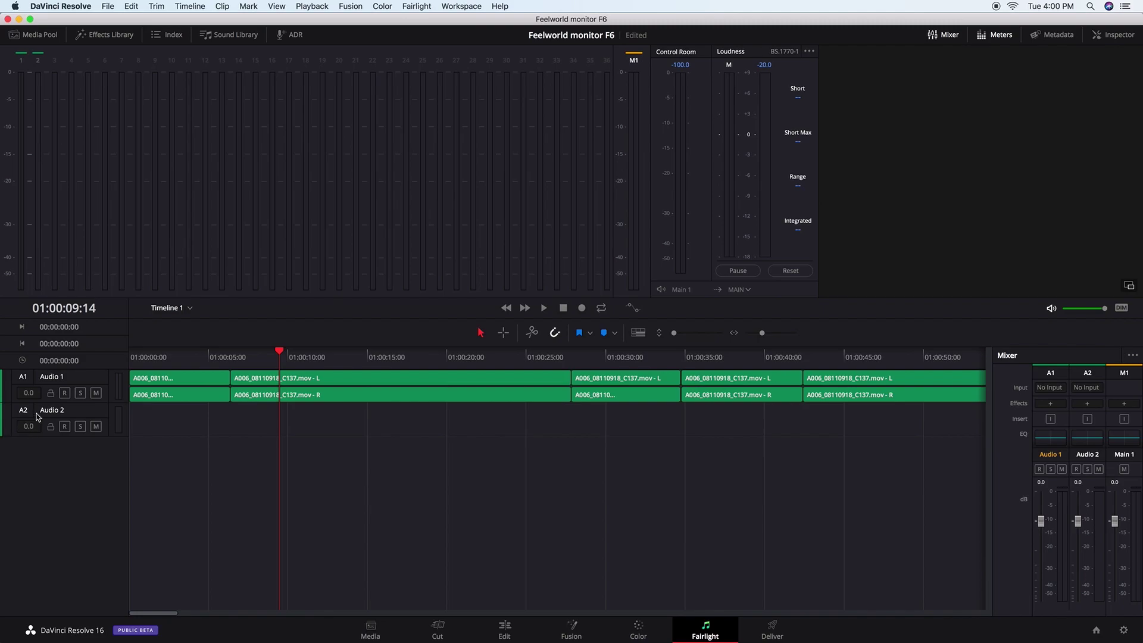
left_click(63, 413)
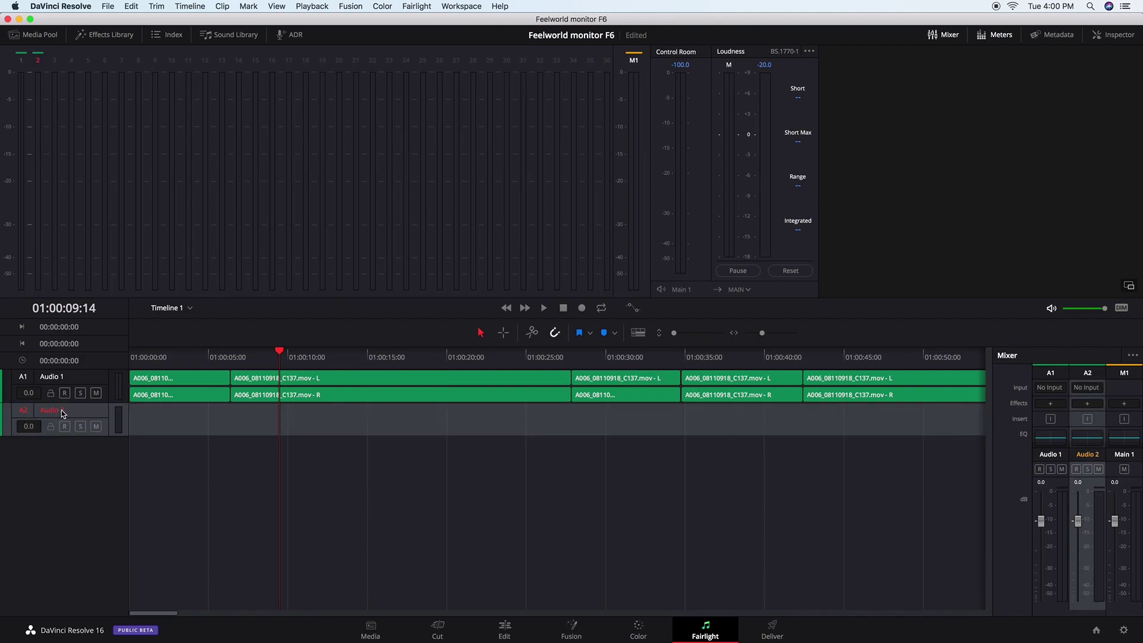
double_click(62, 413)
type("Voice over")
key("Return")
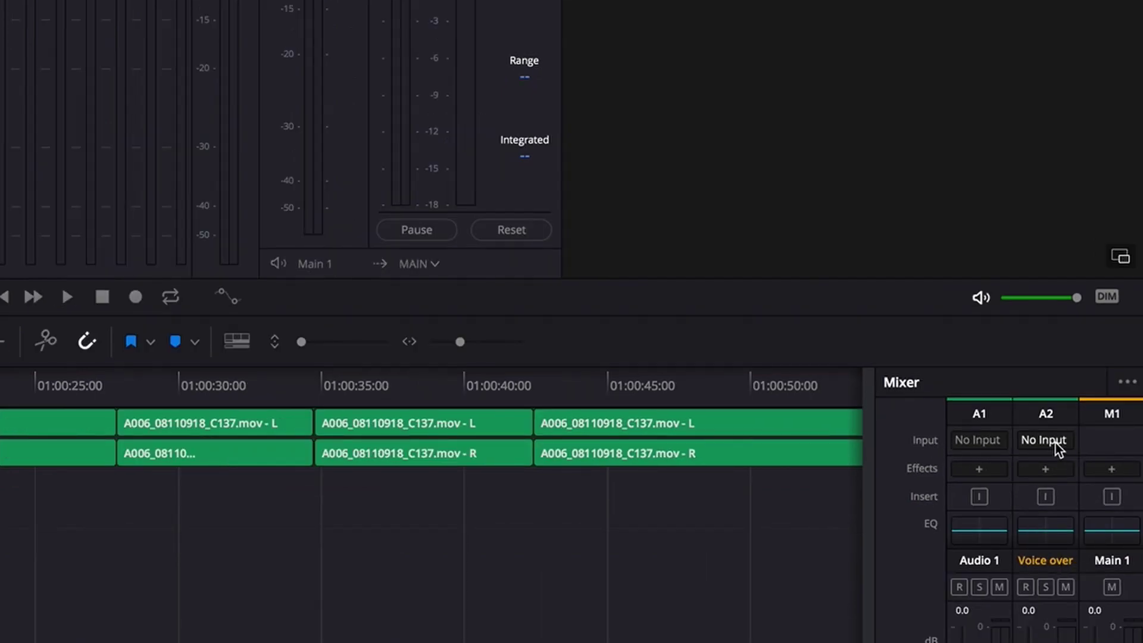
- Patch source 2: Scarlett to the Voice over track in the Input patching window
left_click(1055, 442)
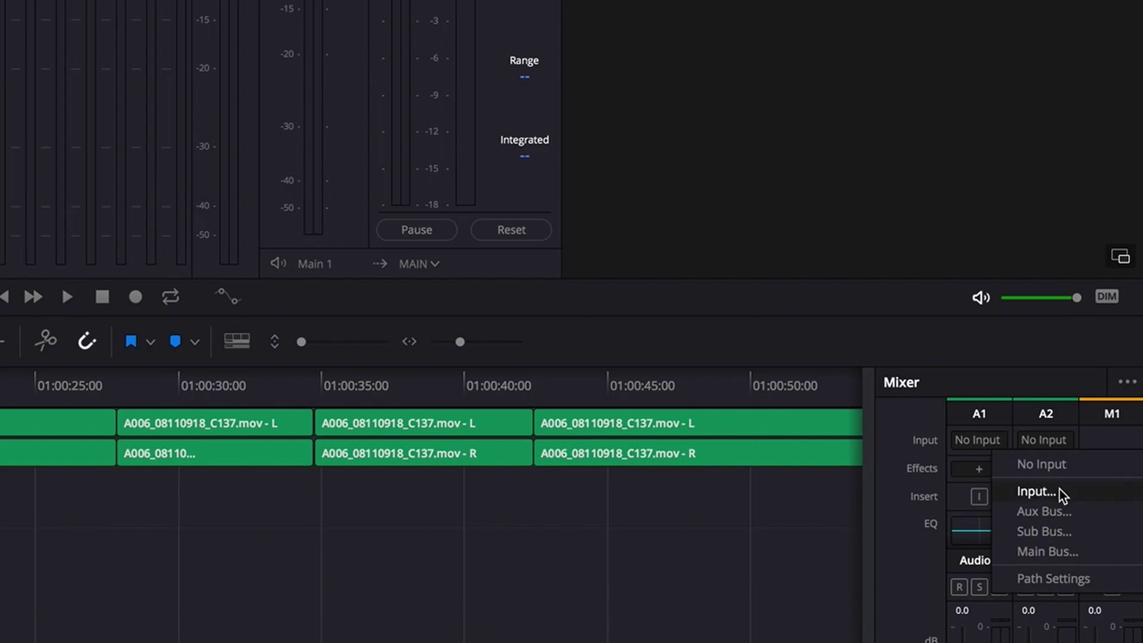
left_click(1036, 490)
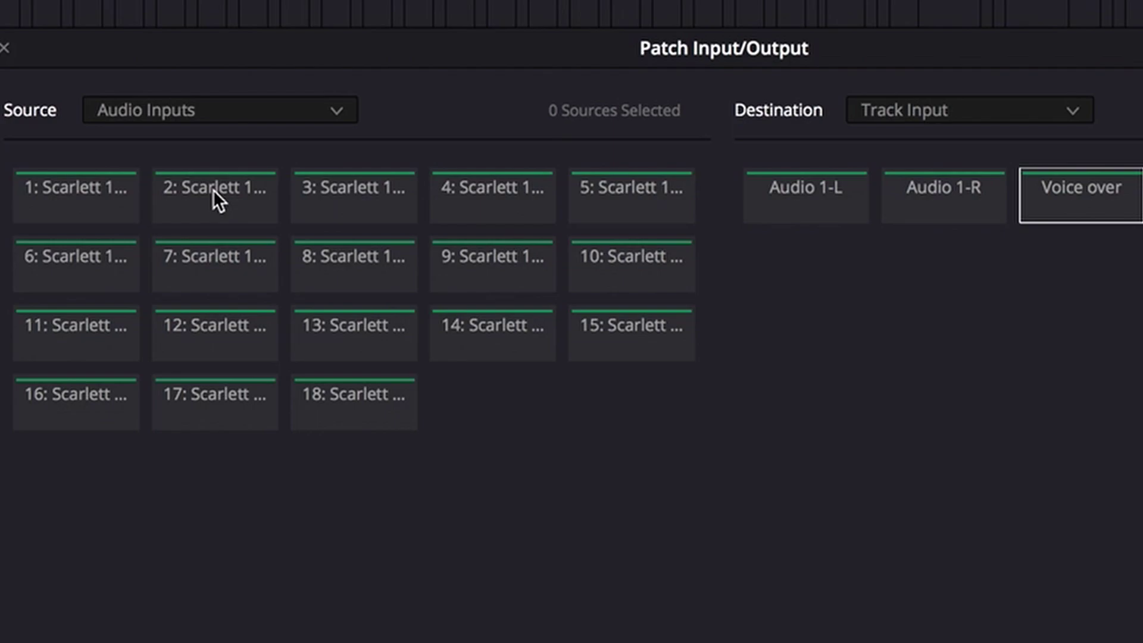
left_click(234, 190)
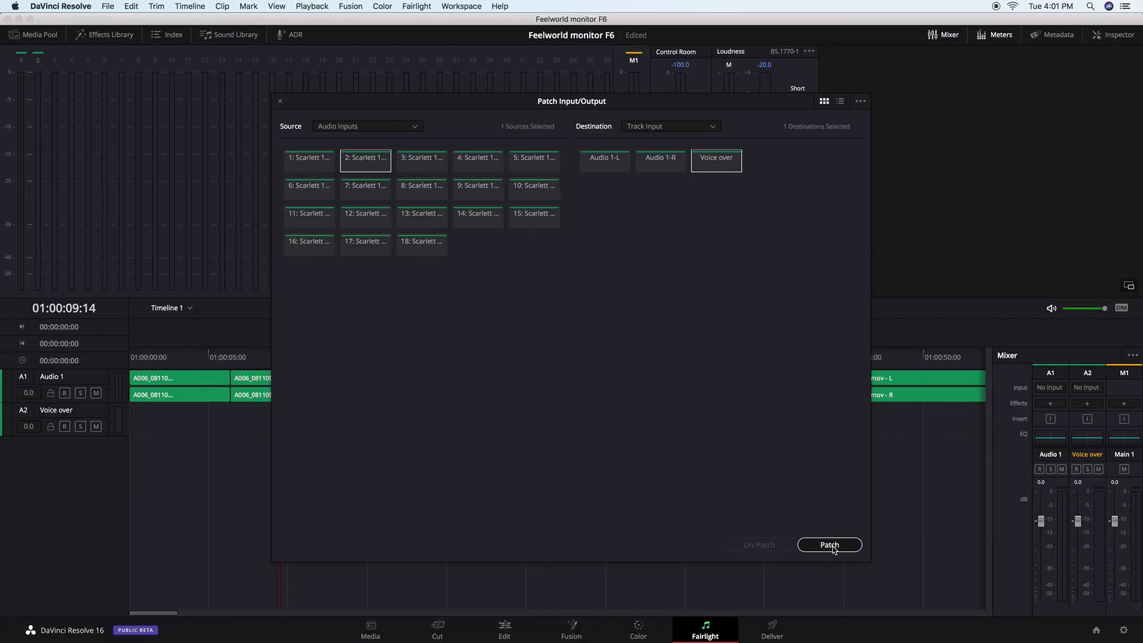
left_click(829, 545)
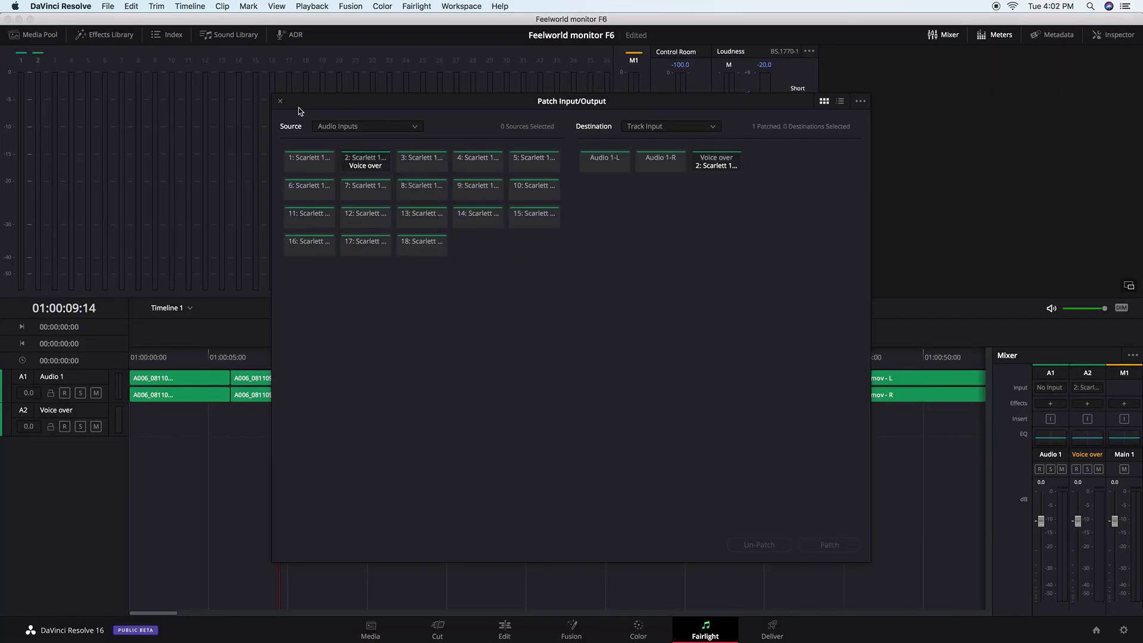
left_click(279, 102)
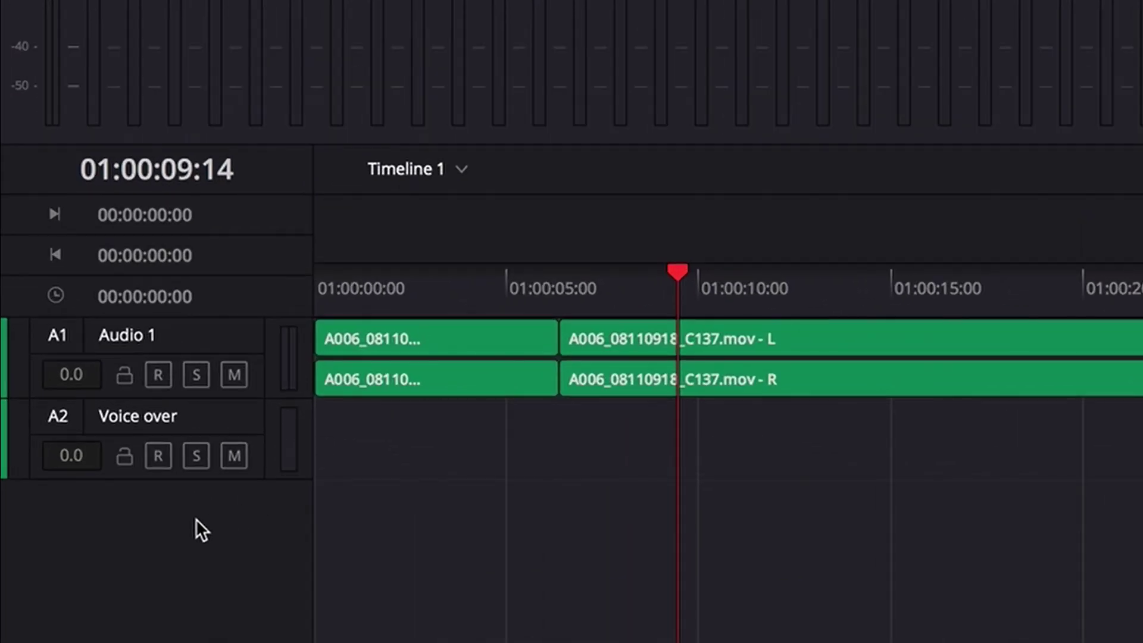
- Arm the Voice over track and record a voiceover clip
left_click(158, 457)
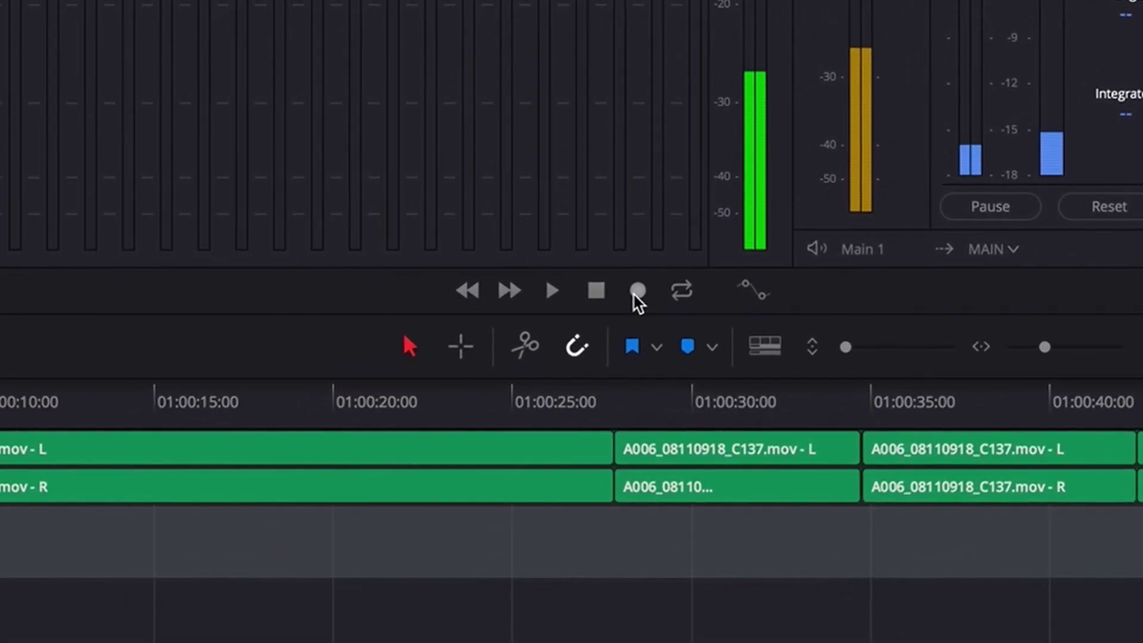
left_click(637, 291)
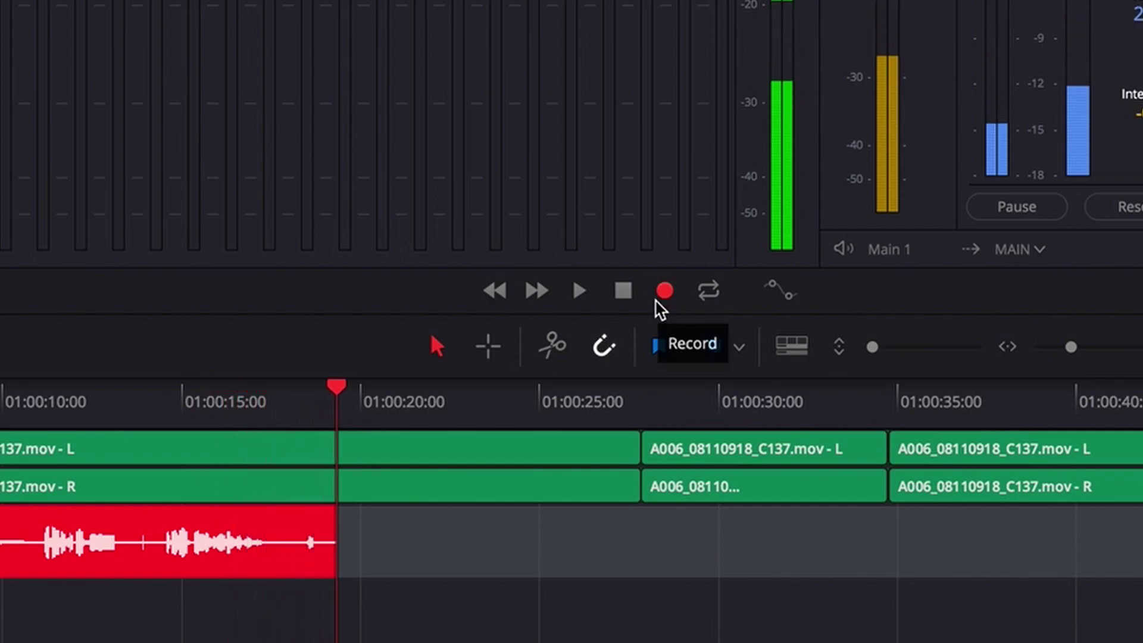
left_click(623, 291)
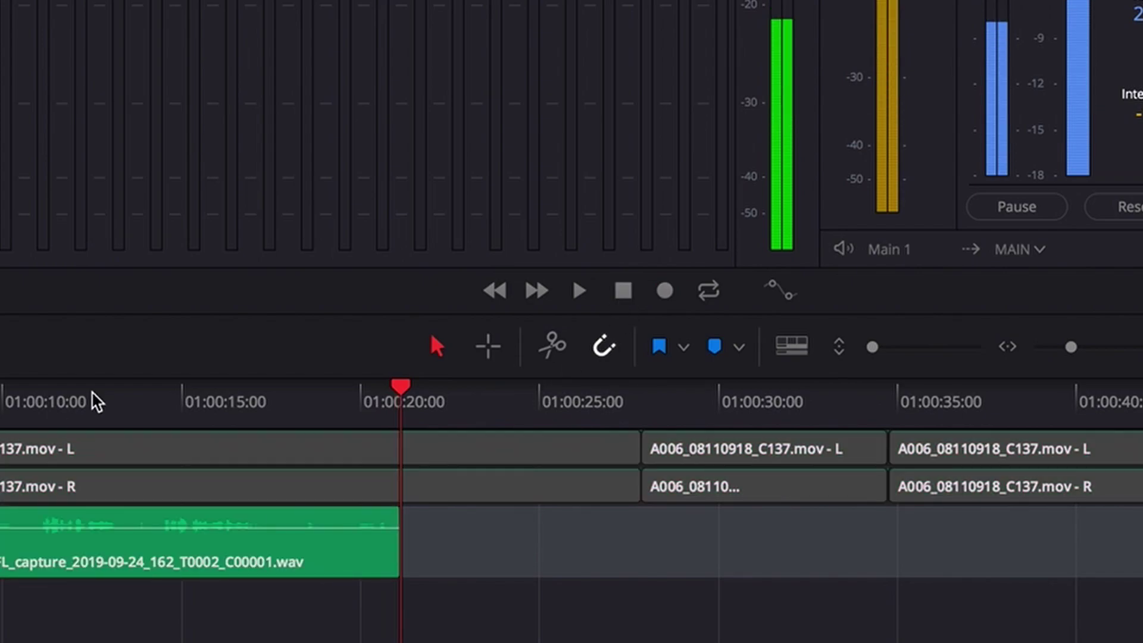
- Select the recorded voiceover clip and play it back
left_click(4, 545)
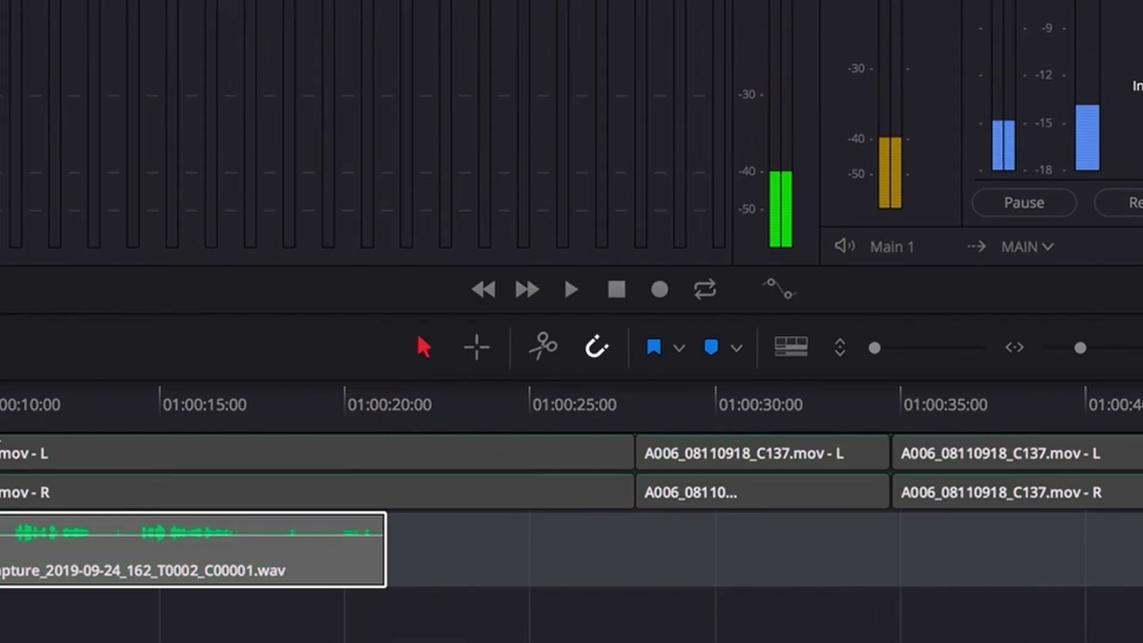
key("space")
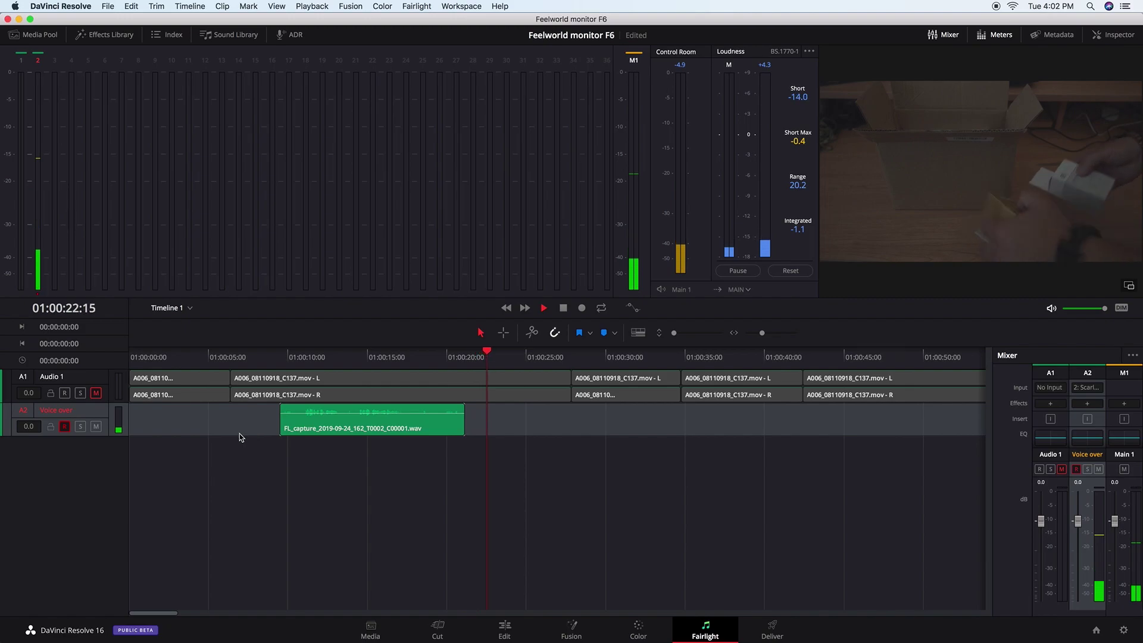
key("space")
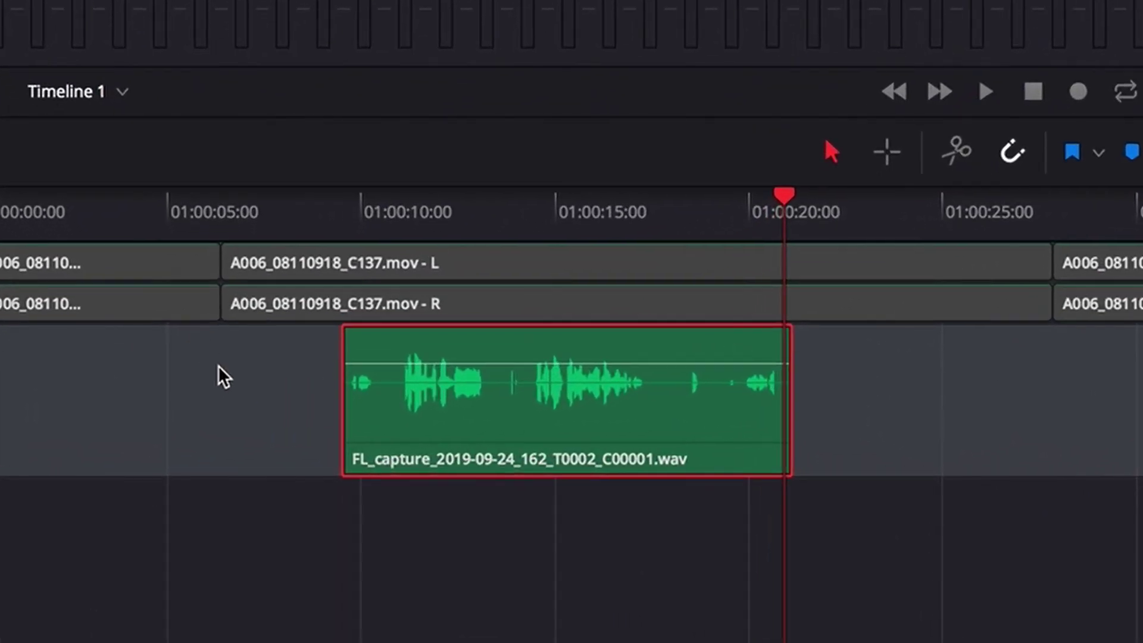
- Trim the voiceover clip's start later and add fade-in and fade-out handles
left_click(222, 375)
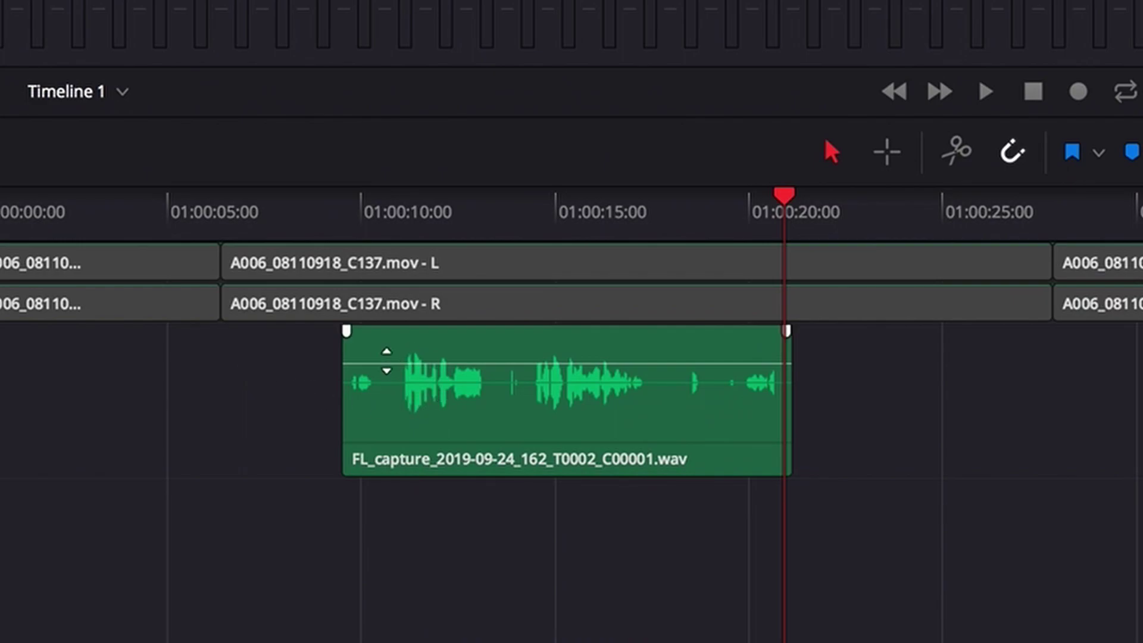
left_click_drag(348, 398, 391, 403)
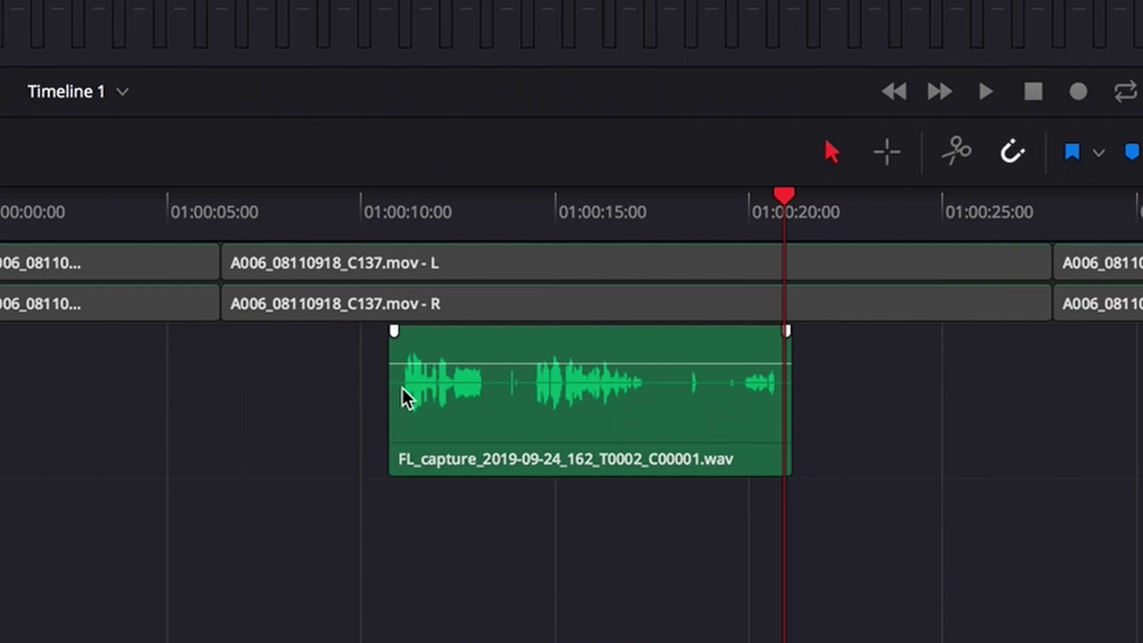
left_click_drag(393, 332, 404, 333)
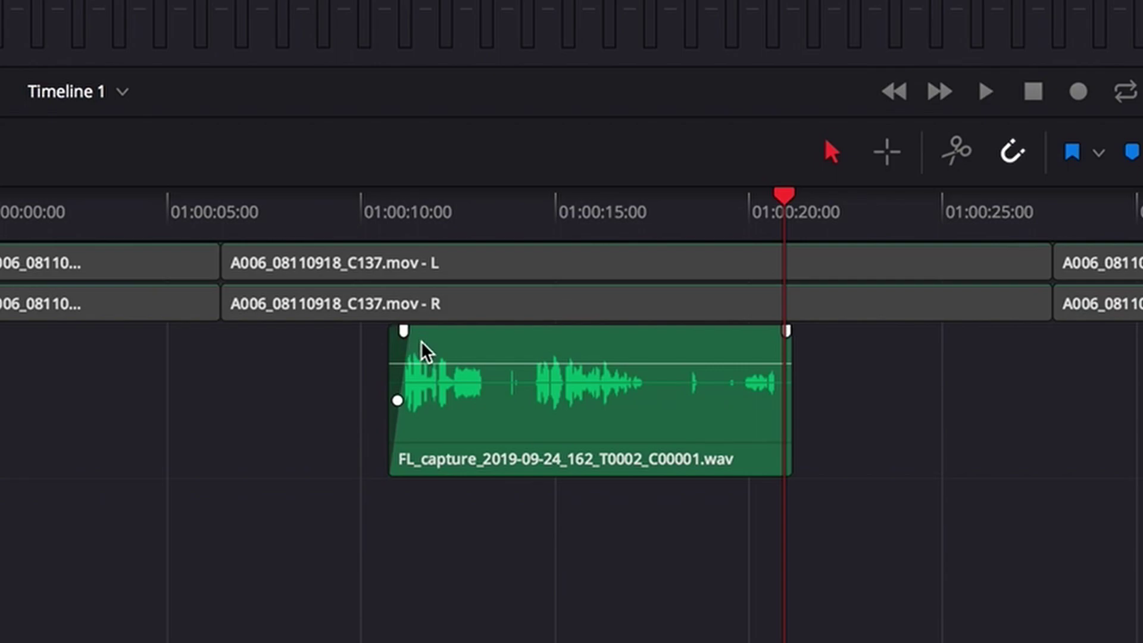
mouse_move(536, 398)
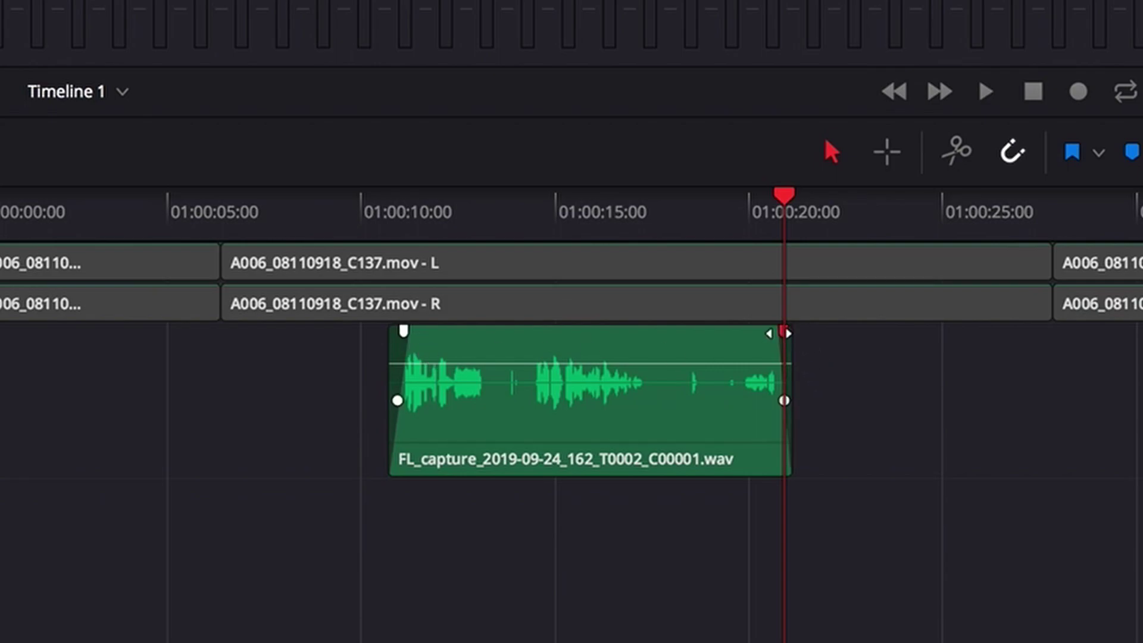
left_click_drag(784, 332, 782, 334)
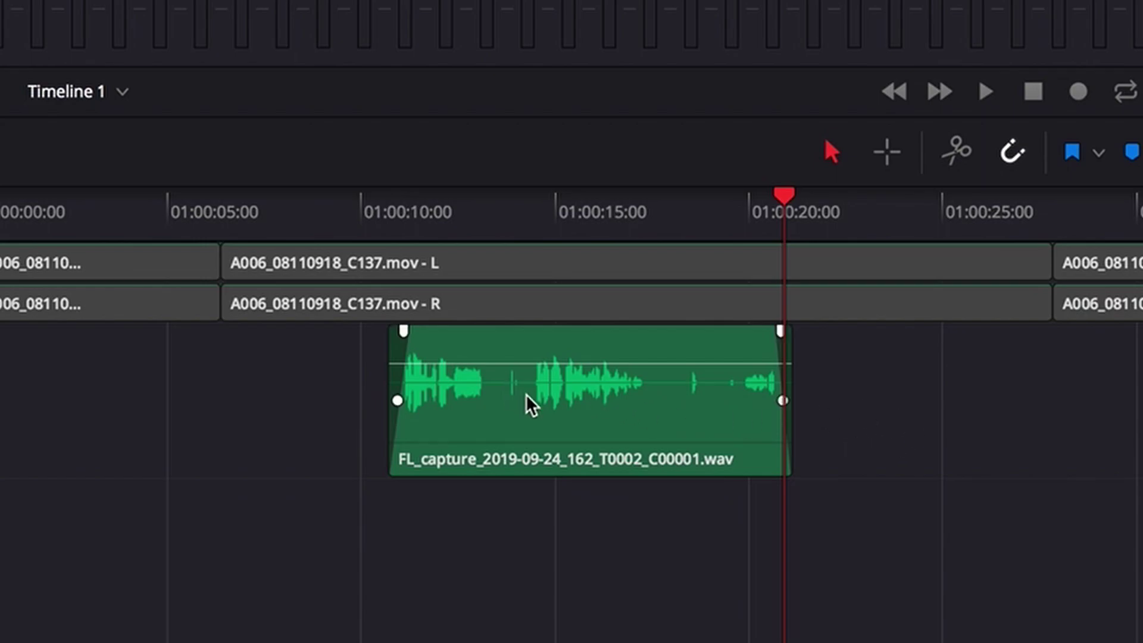
- Lower the clip's volume line and add three keyframes, raising two of them
left_click_drag(496, 363, 495, 371)
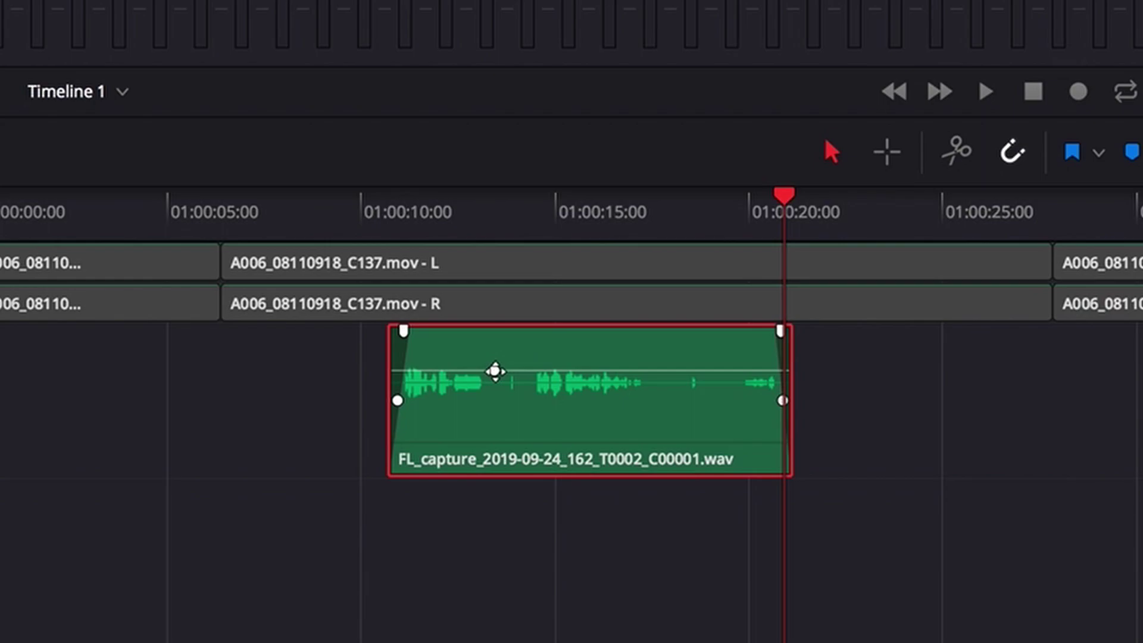
left_click(495, 370, "alt")
left_click(538, 368, "alt")
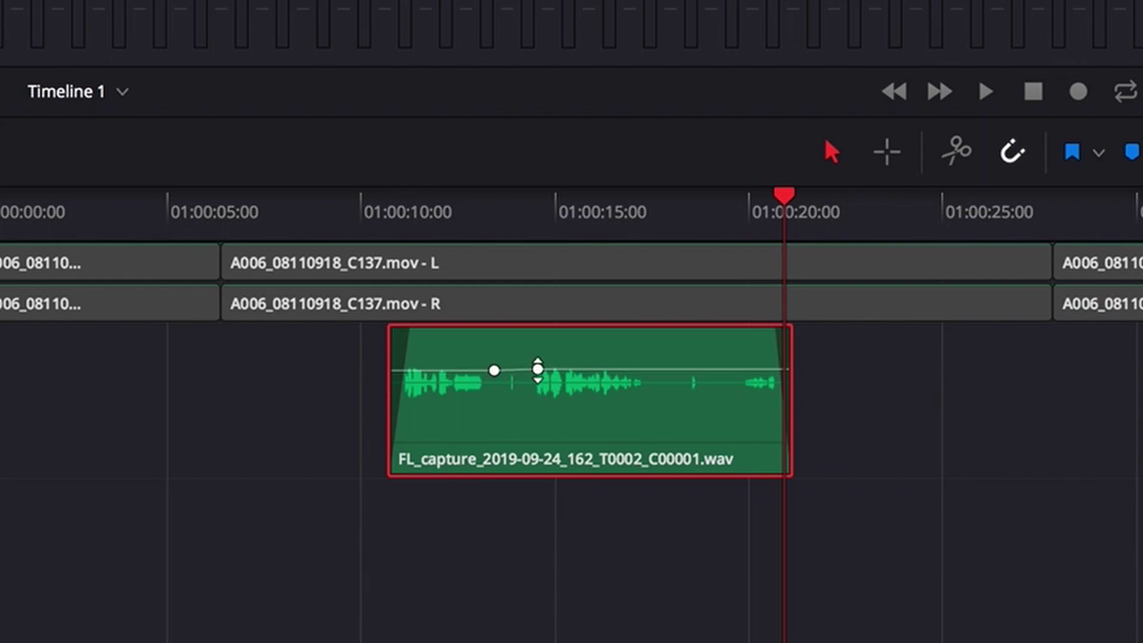
left_click(611, 372, "alt")
left_click_drag(611, 373, 617, 365)
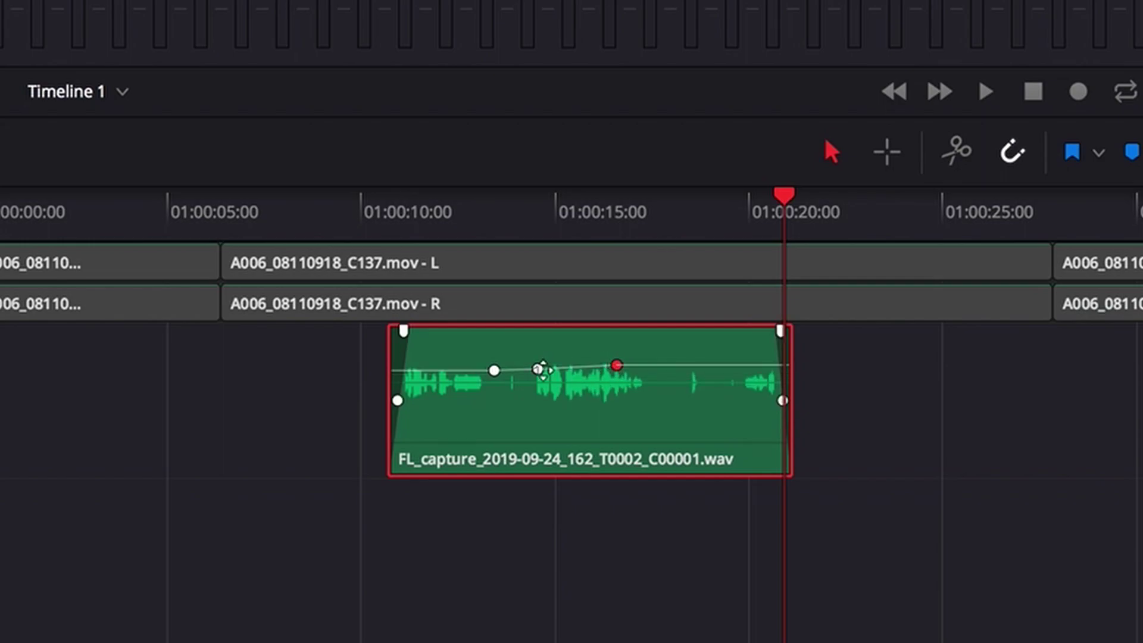
mouse_move(538, 368)
left_mouse_down()
mouse_move(537, 356)
mouse_move(494, 365)
mouse_move(541, 365)
left_mouse_up()
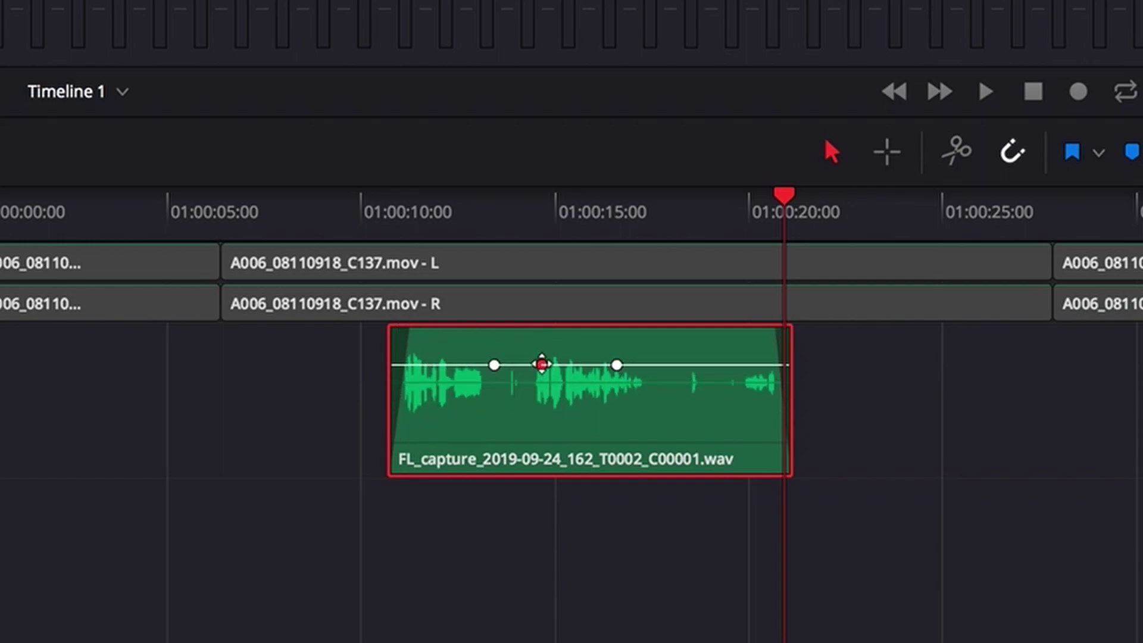
- Add one more volume keyframe and shift another keyframe slightly
left_click(623, 366)
left_click(572, 366, "alt")
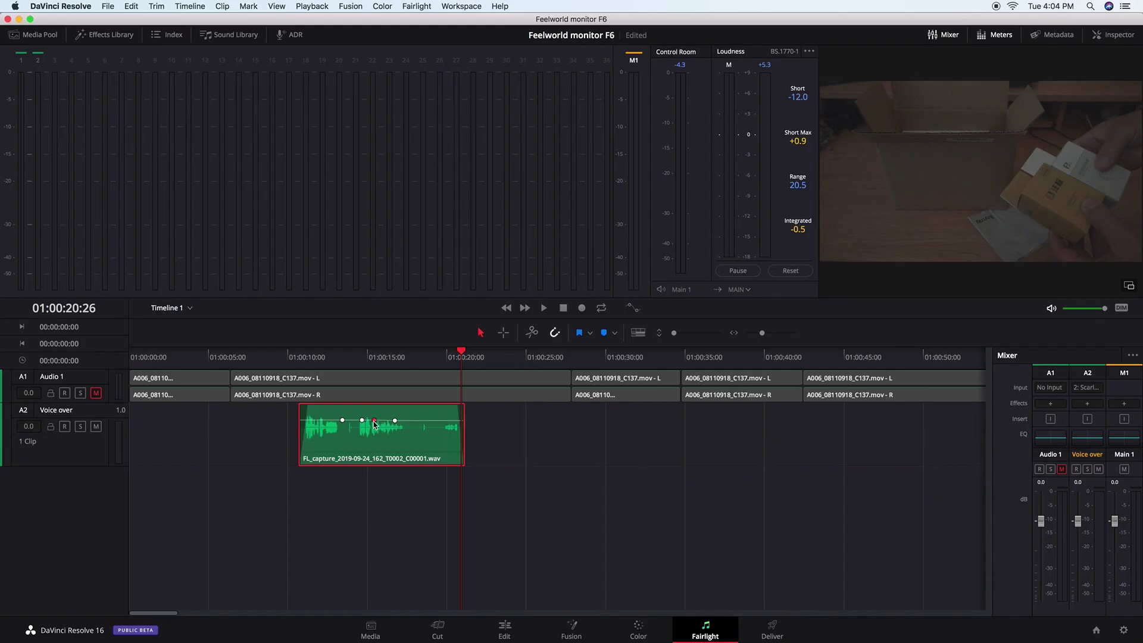
left_click_drag(362, 421, 375, 420)
left_click(611, 460)
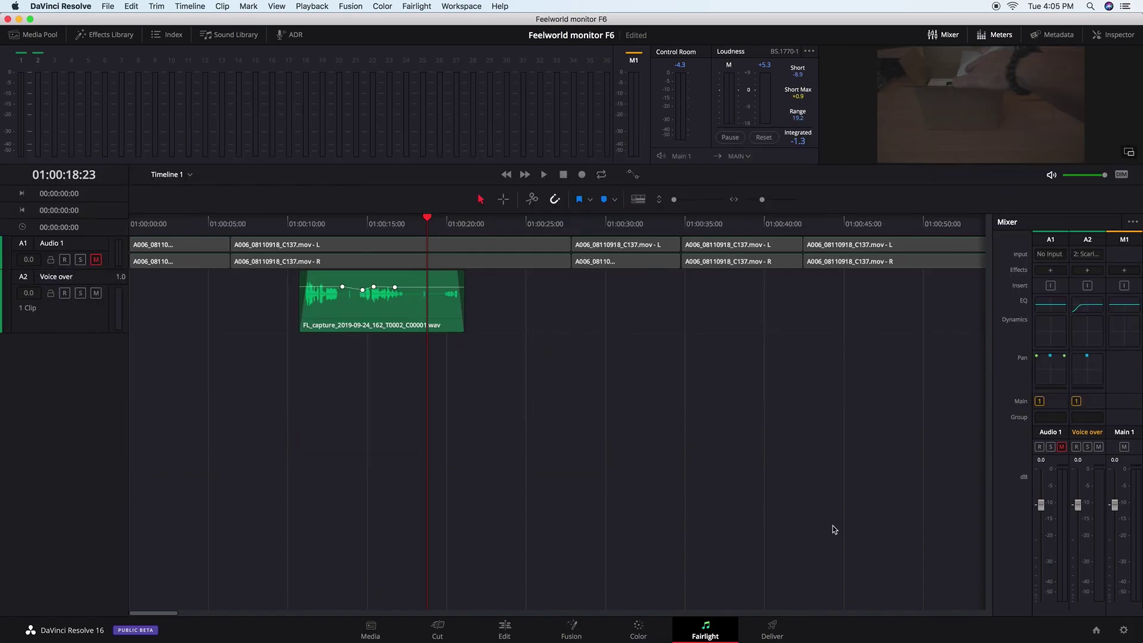